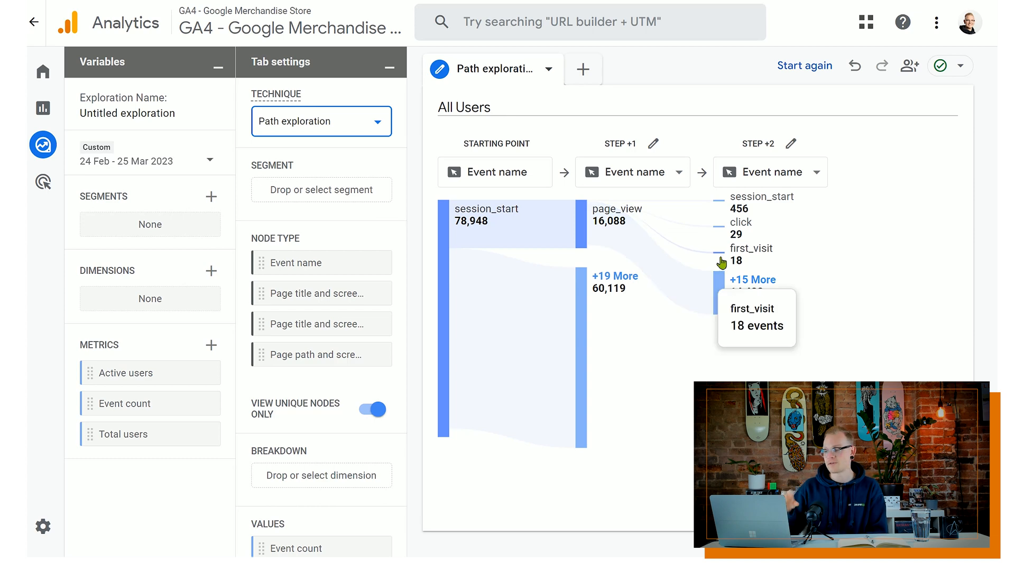
# Step: Turn off the option to view unique nodes only in the path exploration
pyautogui.moveTo(722, 210)
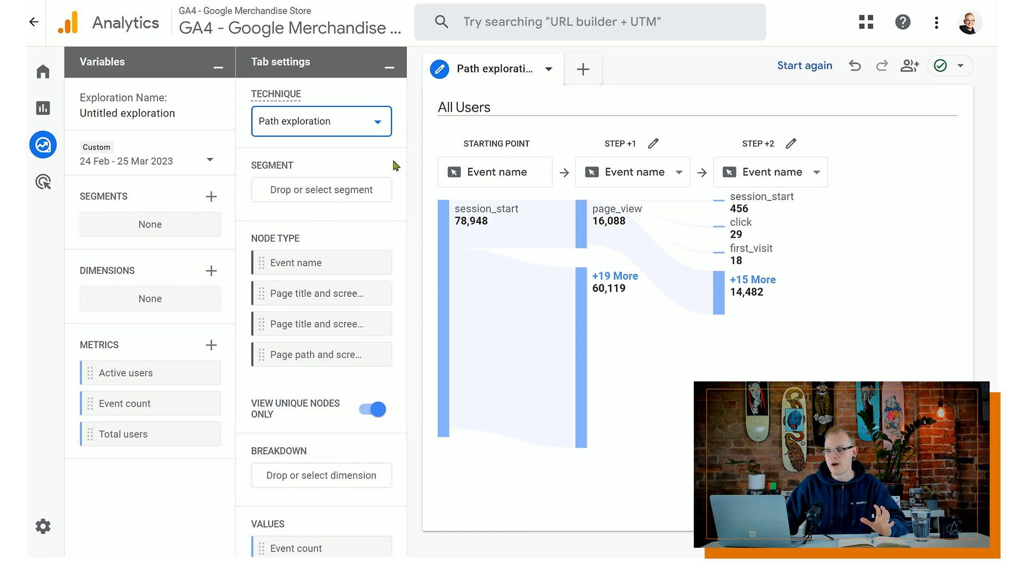
pyautogui.scroll(-3, 384, 236)
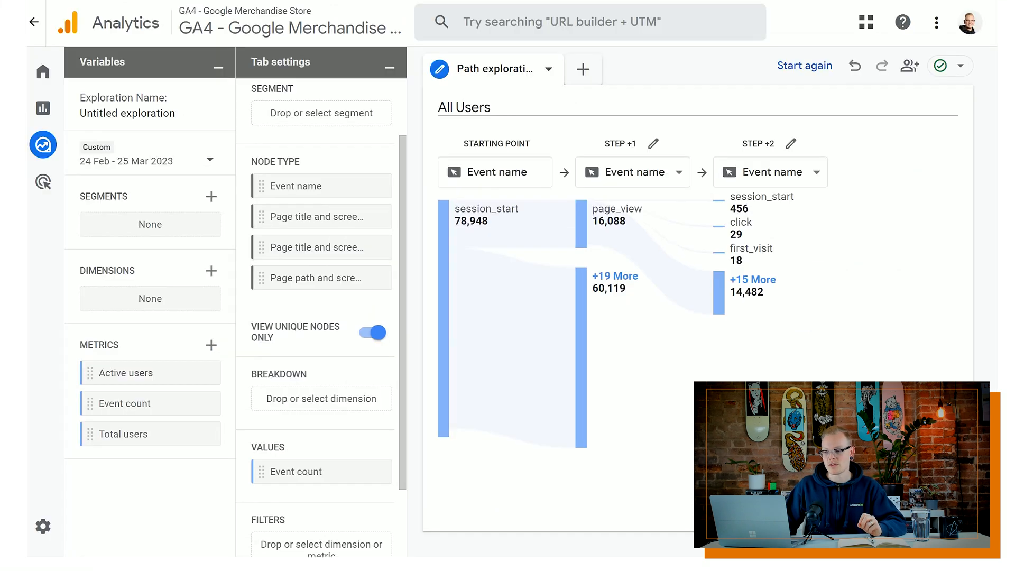
pyautogui.scroll(-2, 321, 317)
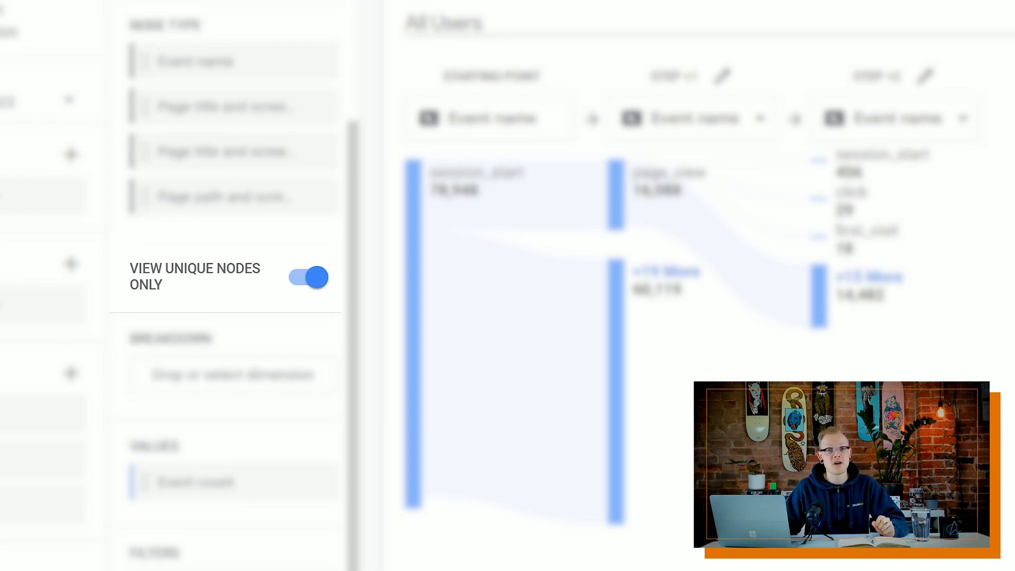
pyautogui.click(316, 274)
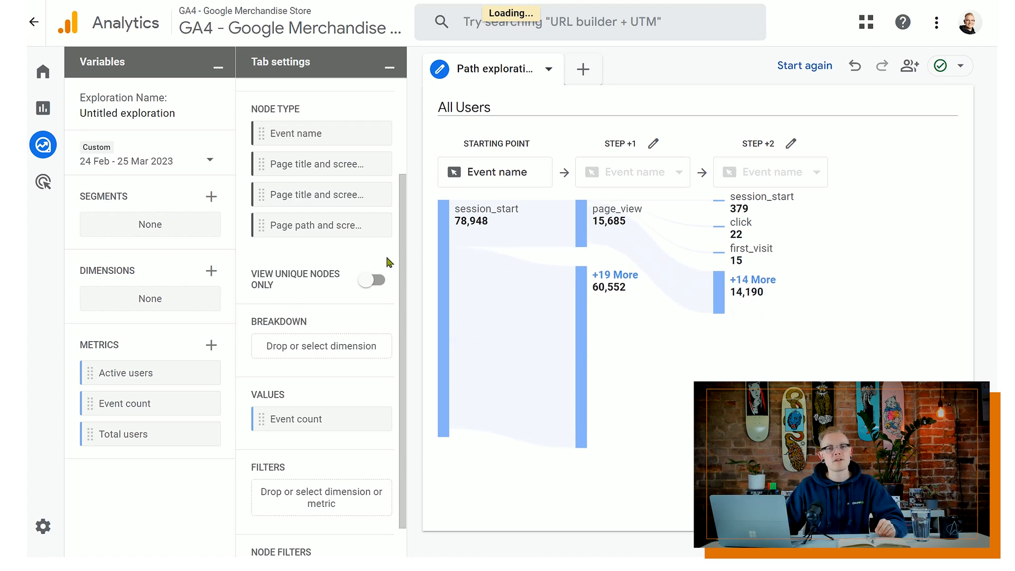
pyautogui.scroll(-1, 300, 289)
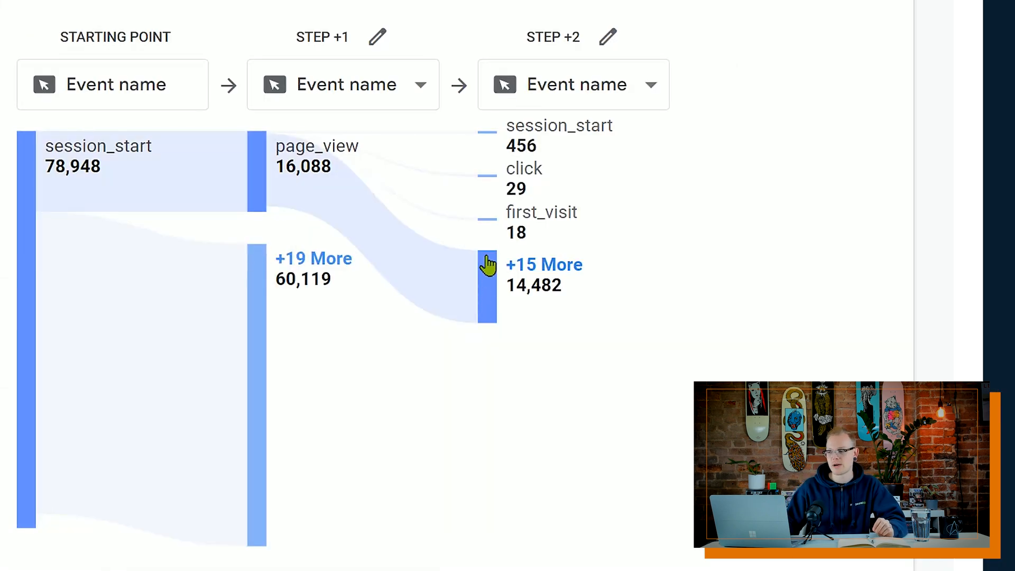
pyautogui.moveTo(491, 236)
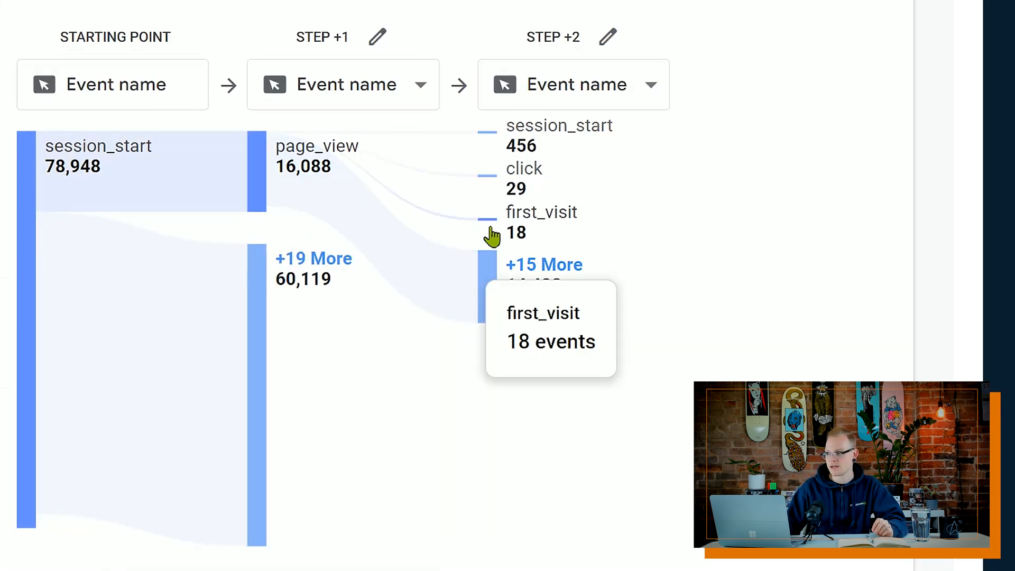
pyautogui.moveTo(486, 195)
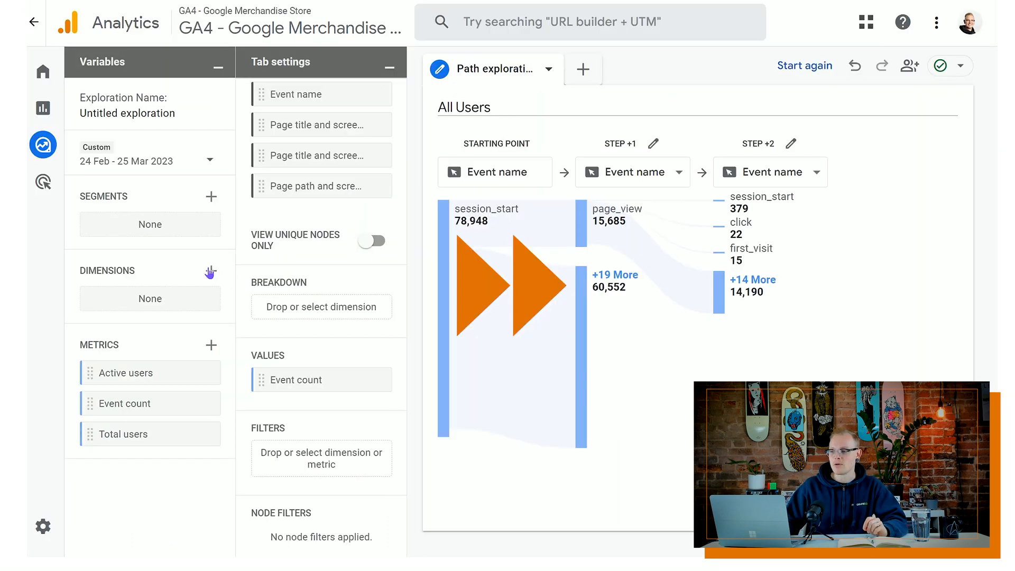
# Step: Import the Device category dimension and apply it as the breakdown of the path exploration
pyautogui.click(209, 268)
pyautogui.click(486, 22)
pyautogui.write('device c')
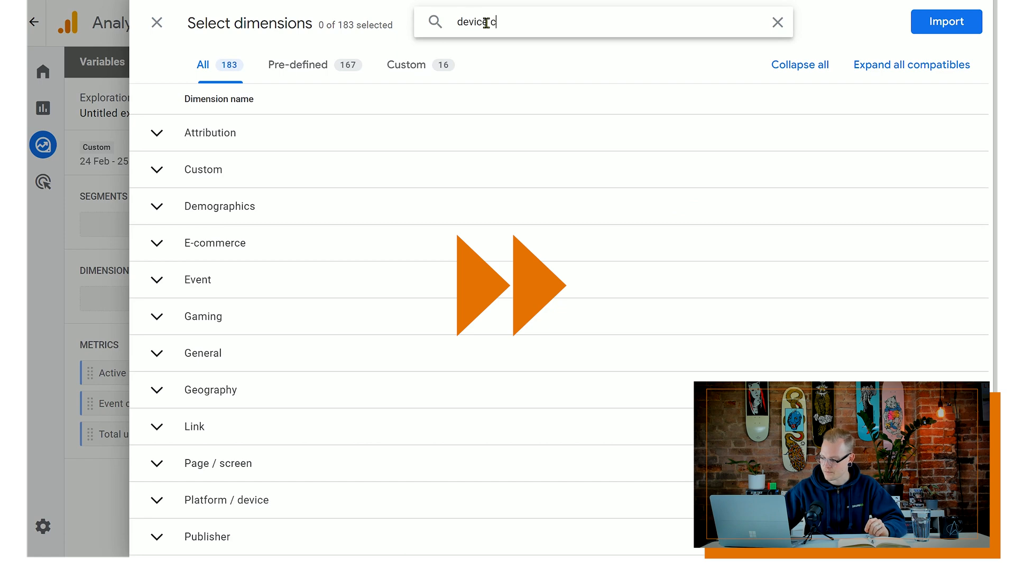
pyautogui.click(157, 168)
pyautogui.click(917, 21)
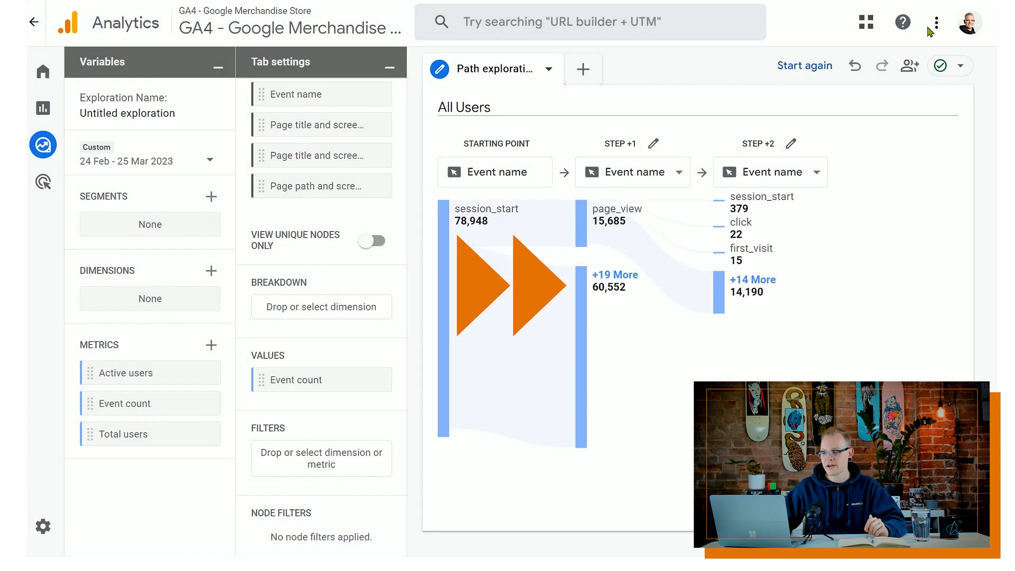
pyautogui.moveTo(133, 299); pyautogui.dragTo(317, 306)
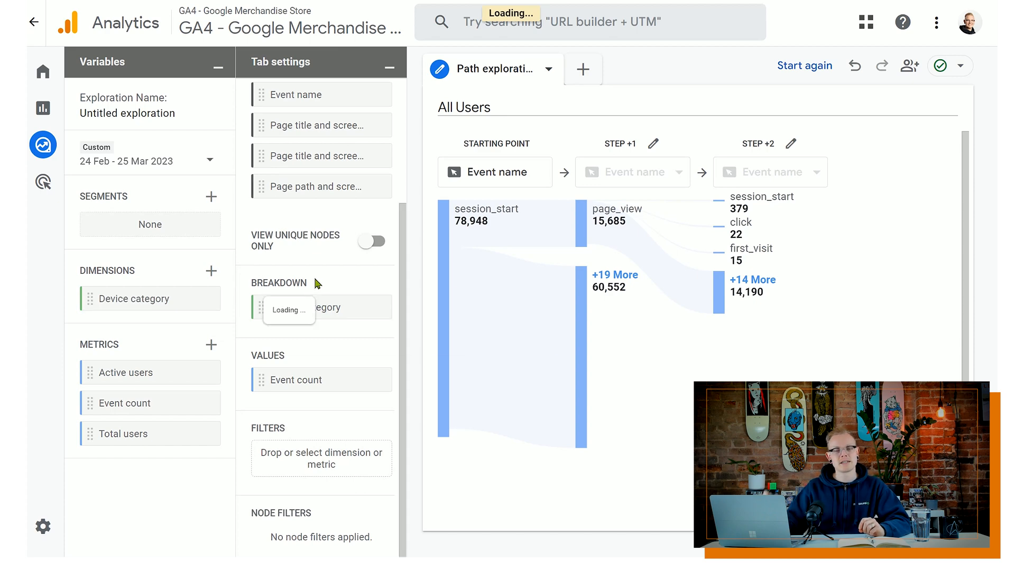
pyautogui.moveTo(320, 279)
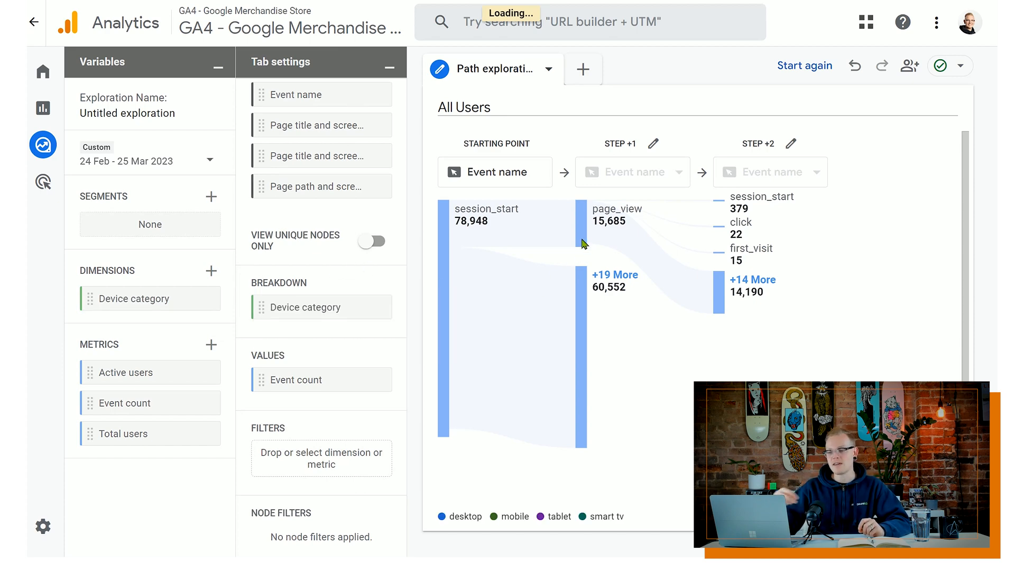
pyautogui.moveTo(587, 219)
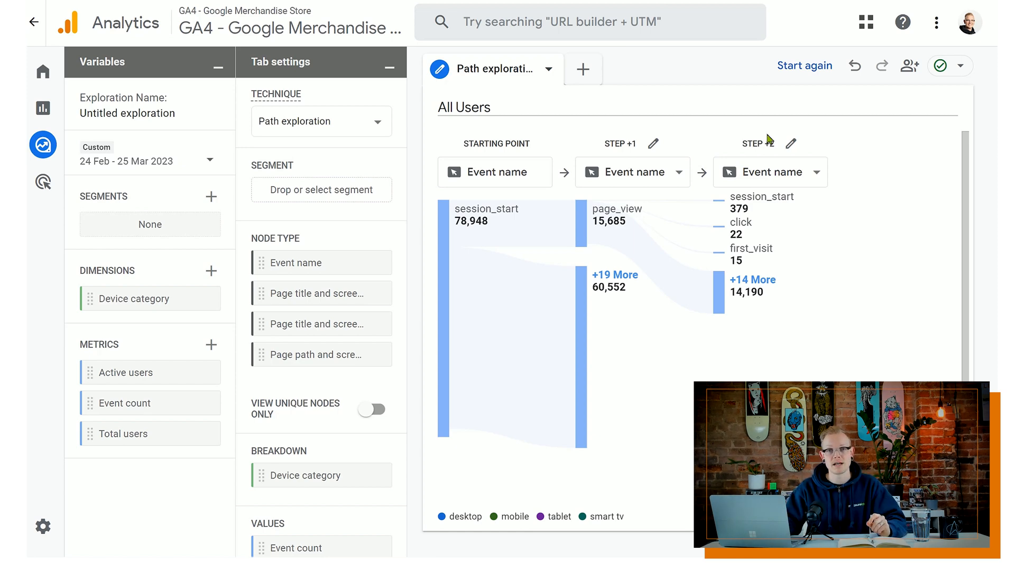
# Step: Restart the path exploration with the Page path and screen class node "/" as its starting point
pyautogui.click(810, 69)
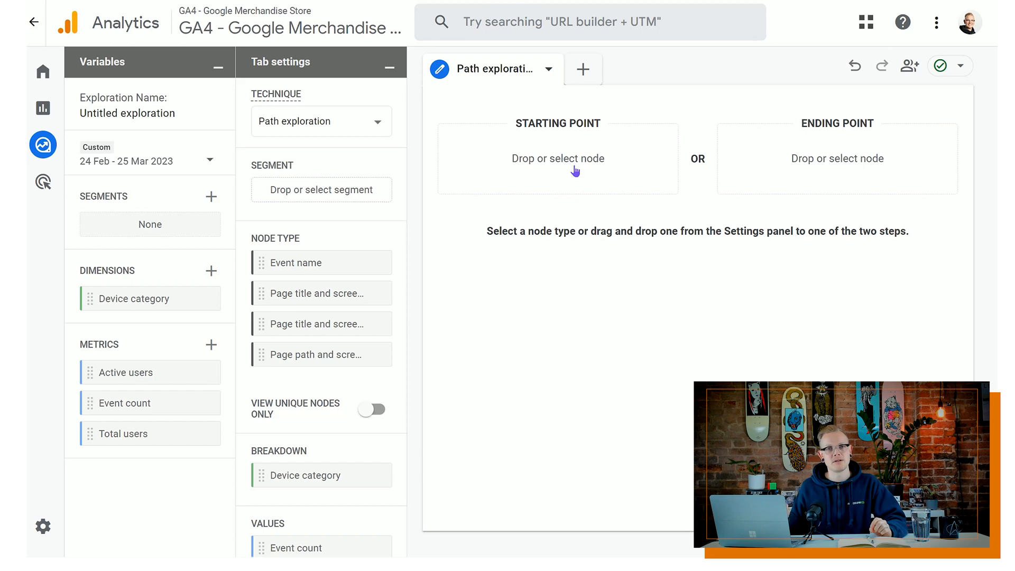
pyautogui.click(575, 166)
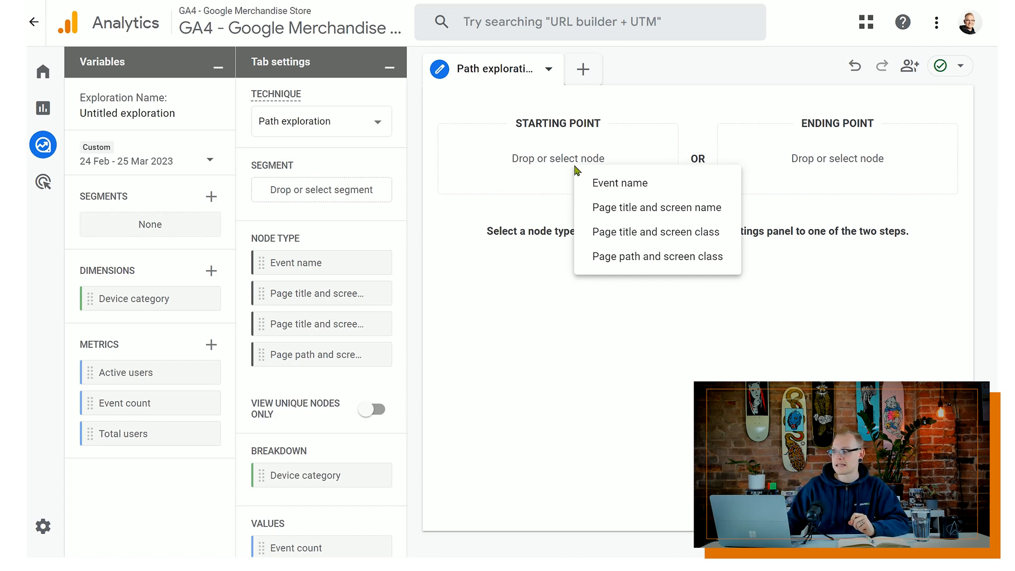
pyautogui.click(651, 265)
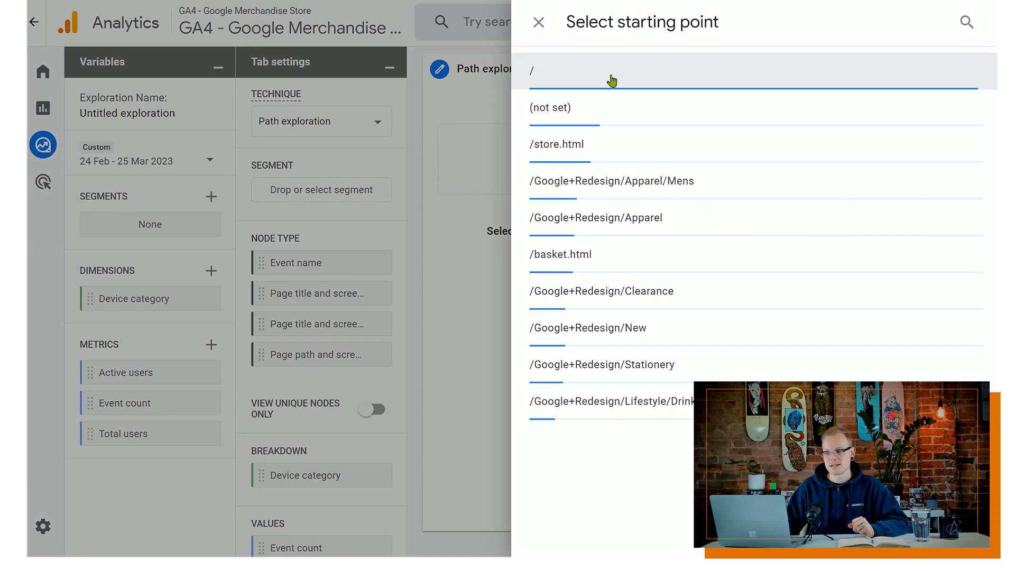
pyautogui.click(605, 80)
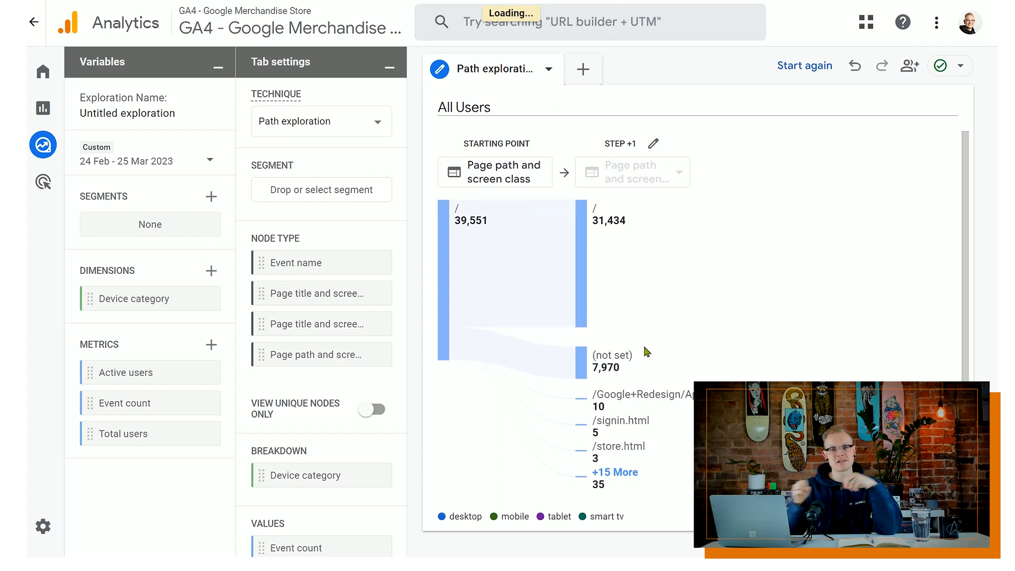
pyautogui.moveTo(624, 353)
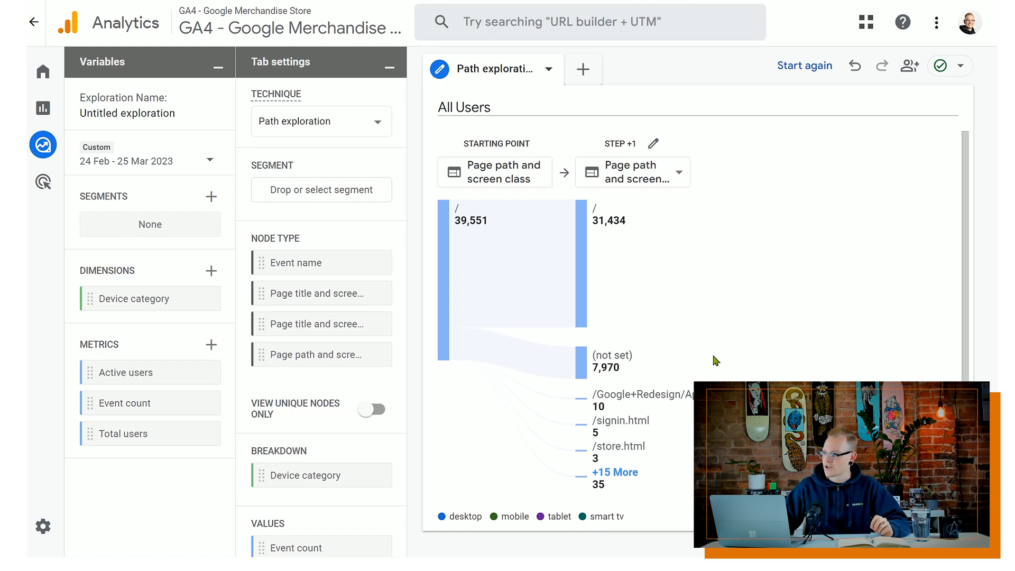
# Step: Import the Event name dimension into the exploration's variables
pyautogui.scroll(-3, 317, 317)
pyautogui.click(211, 270)
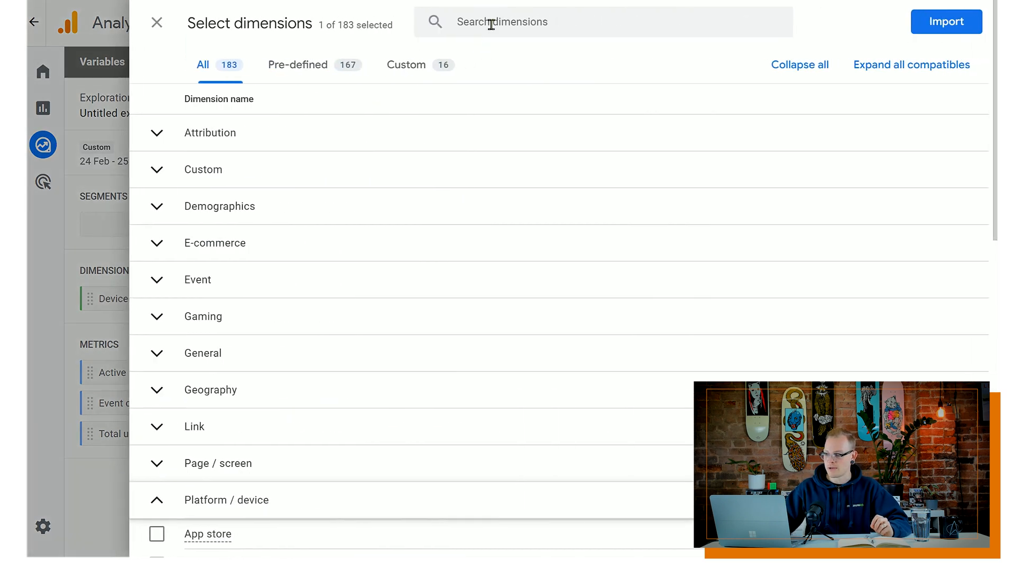
pyautogui.click(491, 24)
pyautogui.write('event n')
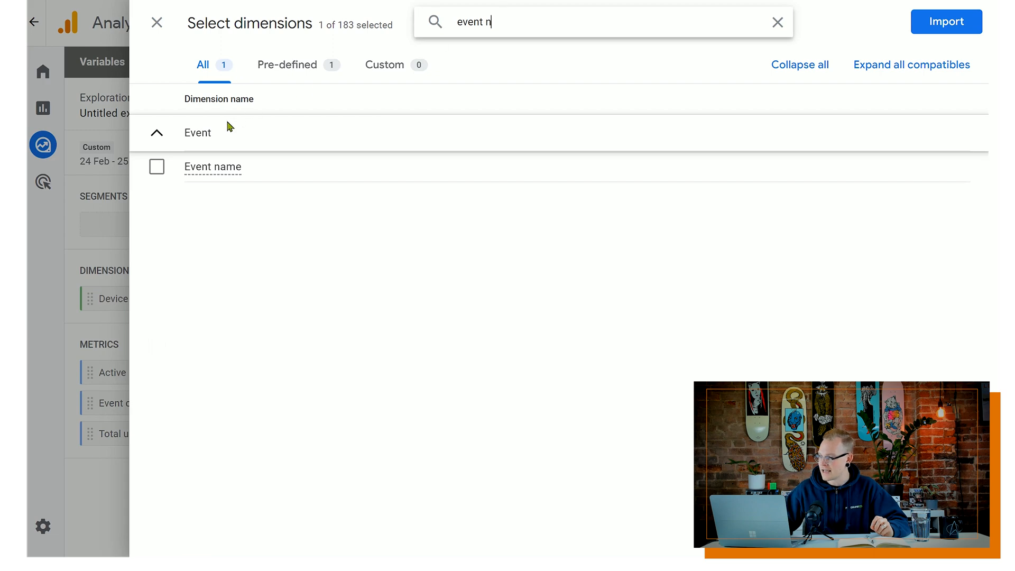
pyautogui.click(158, 168)
pyautogui.click(946, 28)
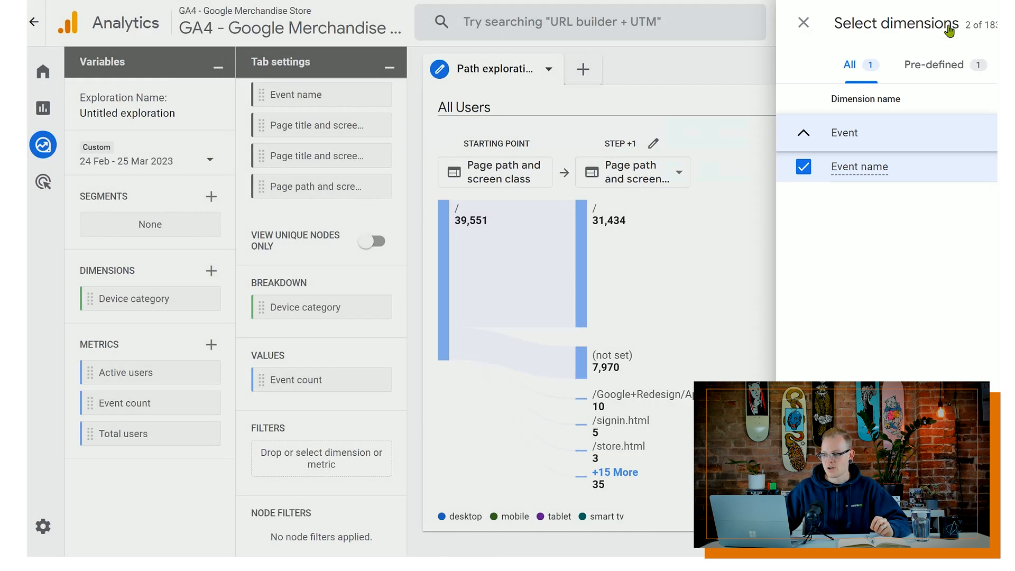
# Step: Add a filter so that Event name exactly matches page_view
pyautogui.click(322, 455)
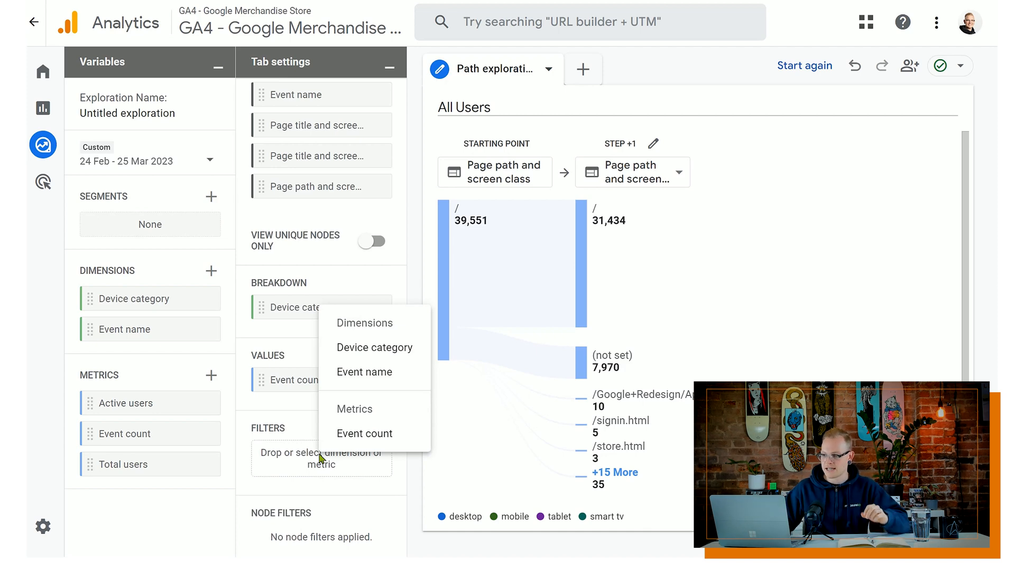
pyautogui.click(364, 371)
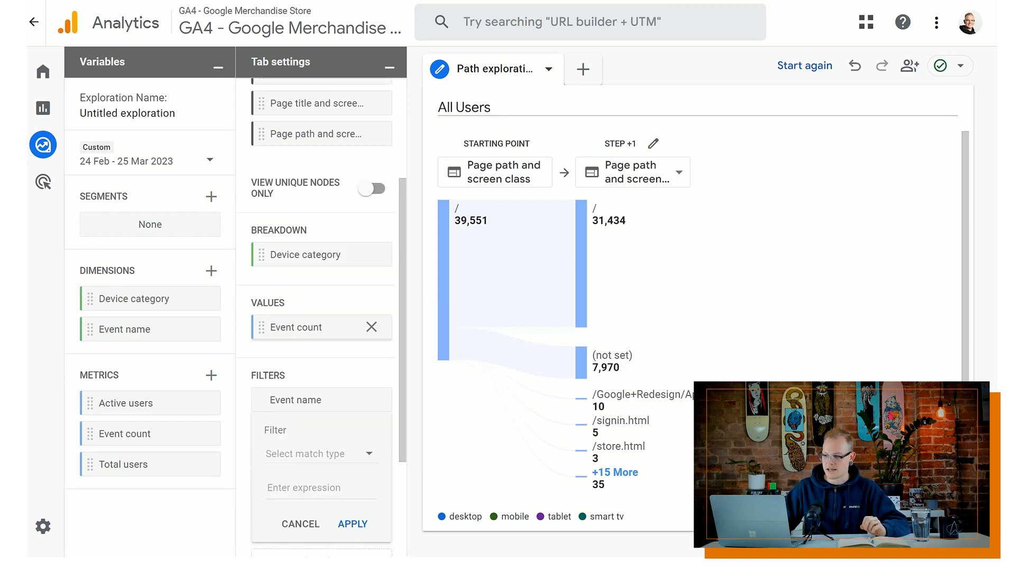
pyautogui.scroll(-2, 339, 353)
pyautogui.click(338, 344)
pyautogui.click(327, 344)
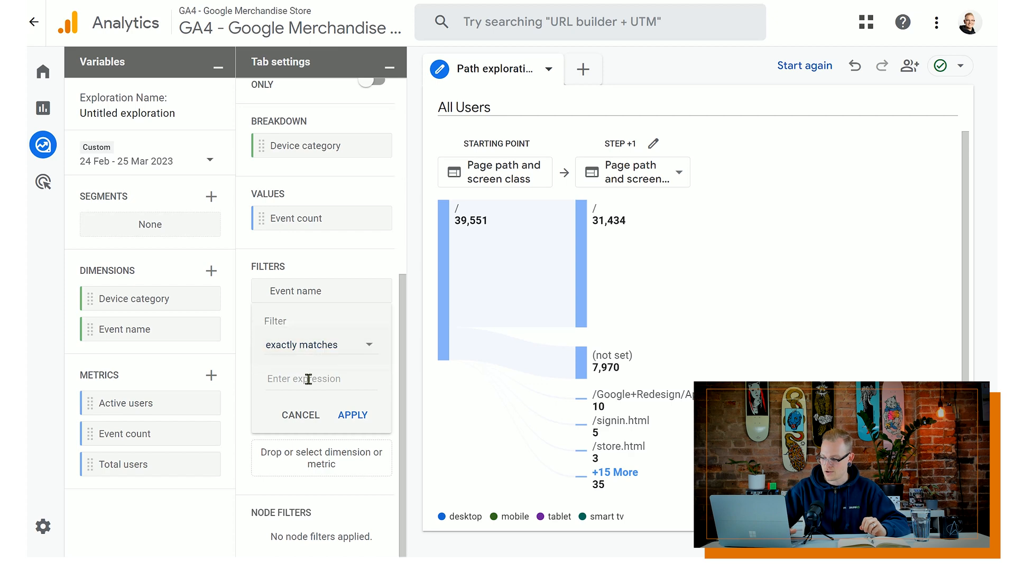
pyautogui.click(308, 379)
pyautogui.write('page')
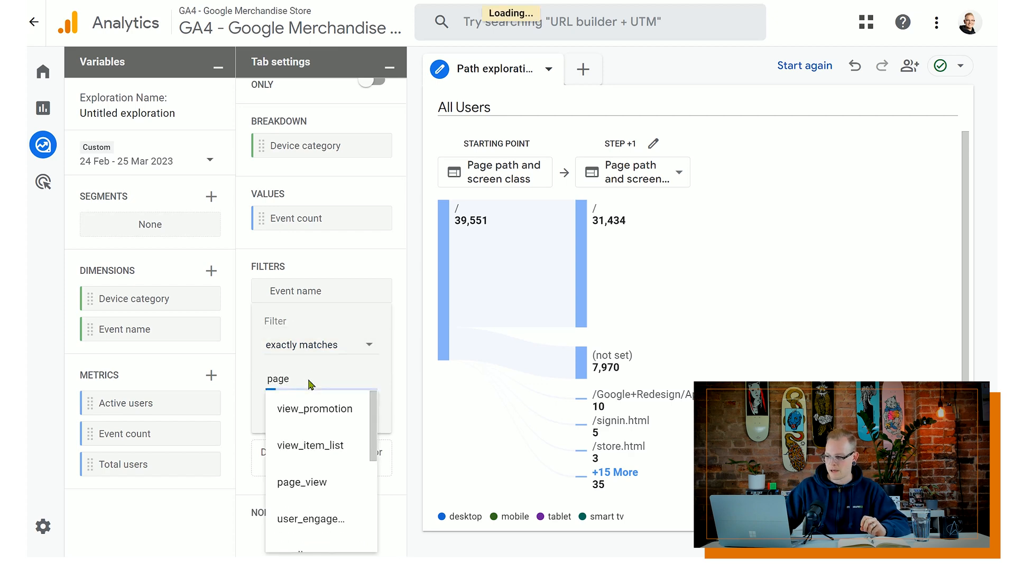
pyautogui.click(312, 410)
pyautogui.click(352, 415)
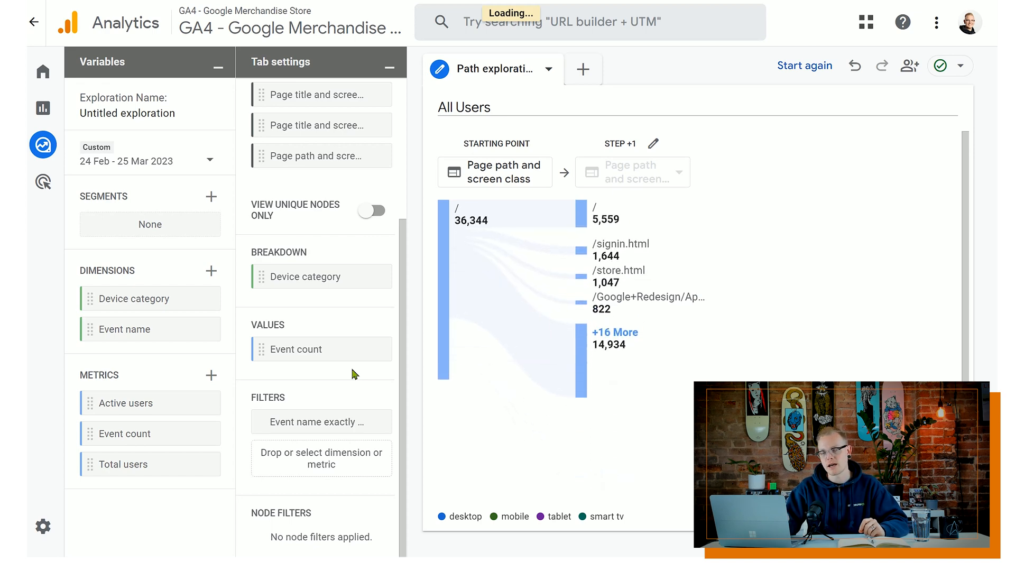
# Step: Expand the "/" node at step +1 and the "/" node that follows it at step +2
pyautogui.scroll(4, 354, 373)
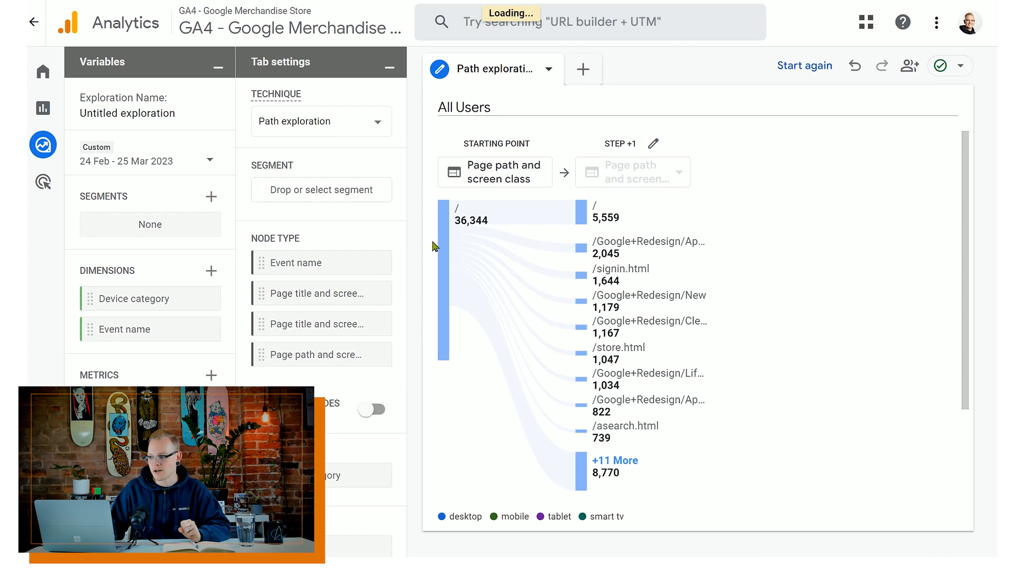
pyautogui.moveTo(447, 214)
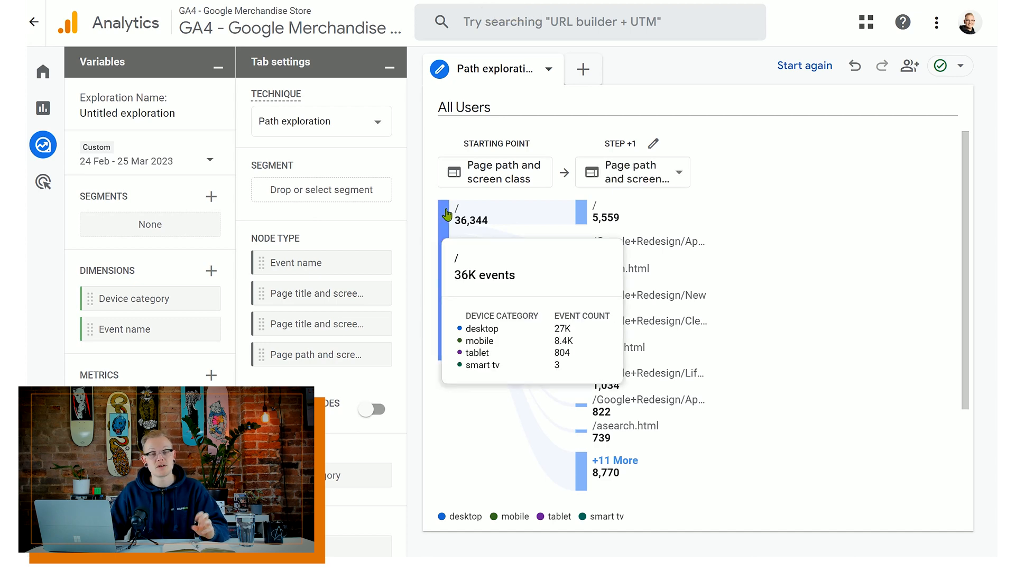
pyautogui.click(586, 211)
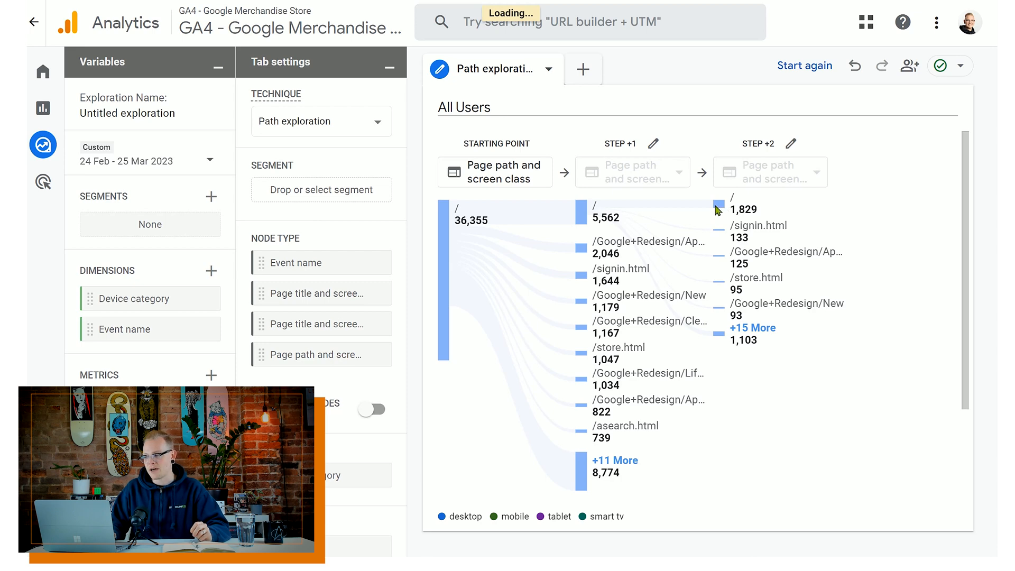
pyautogui.moveTo(729, 221)
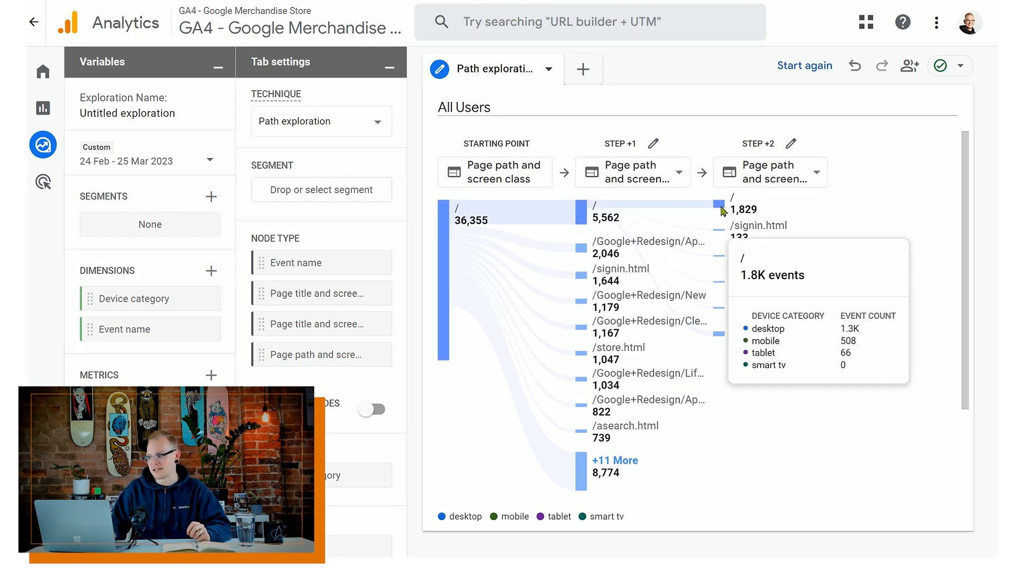
pyautogui.click(722, 210)
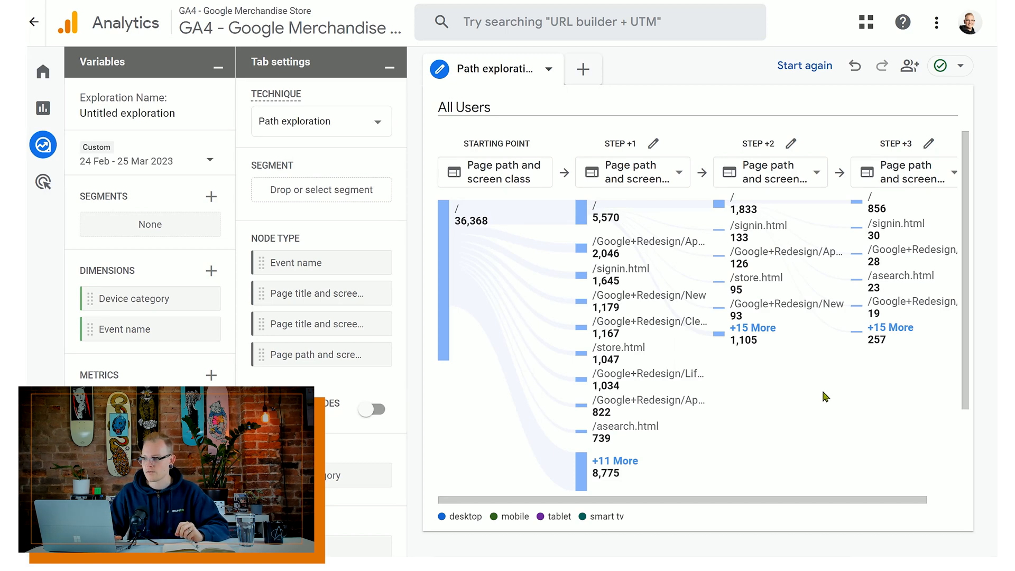
# Step: Expand the /signin.html node at step +2 and the /myaccount.html node that follows it at step +3
pyautogui.click(721, 234)
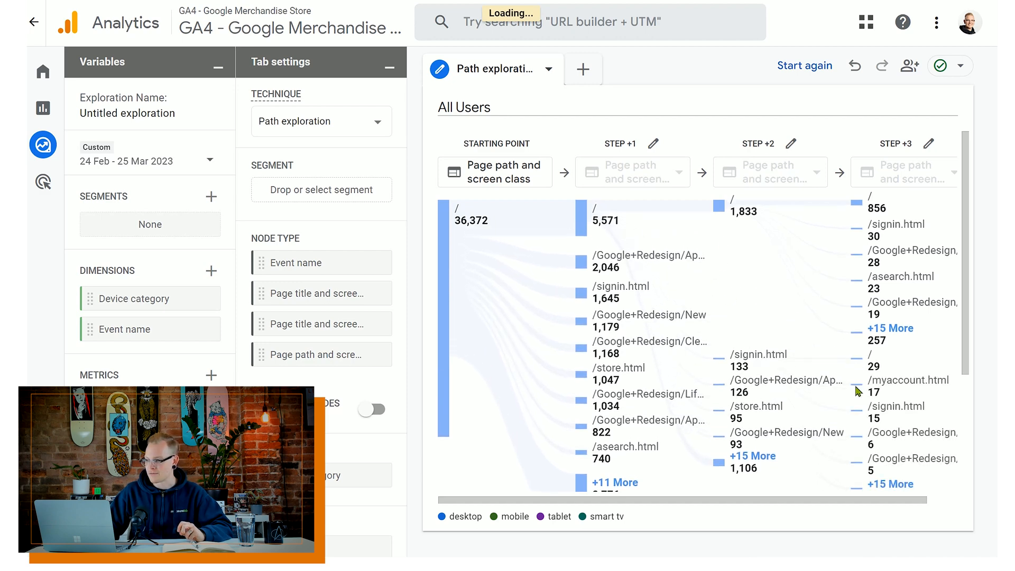
pyautogui.moveTo(856, 392)
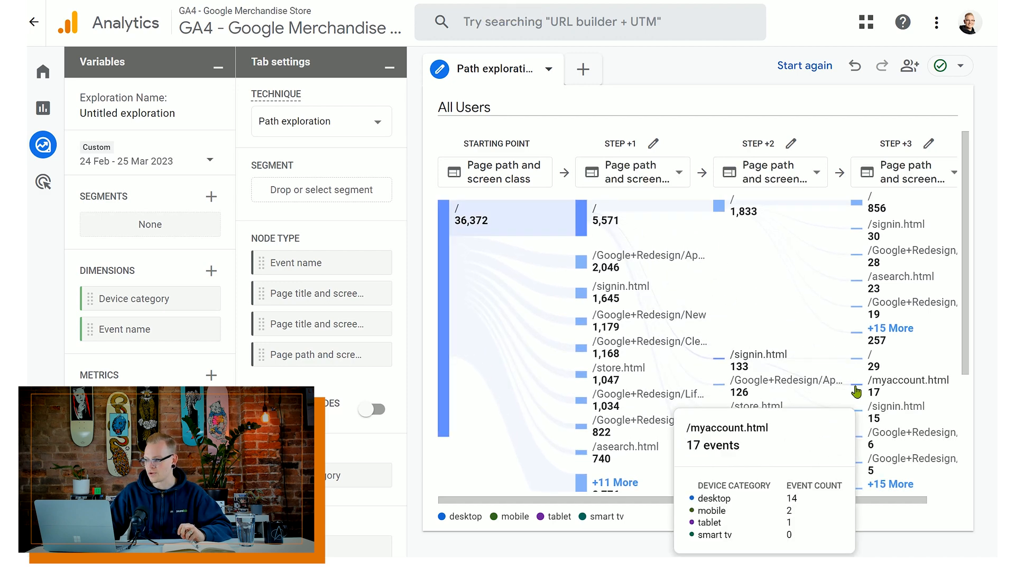
pyautogui.click(856, 392)
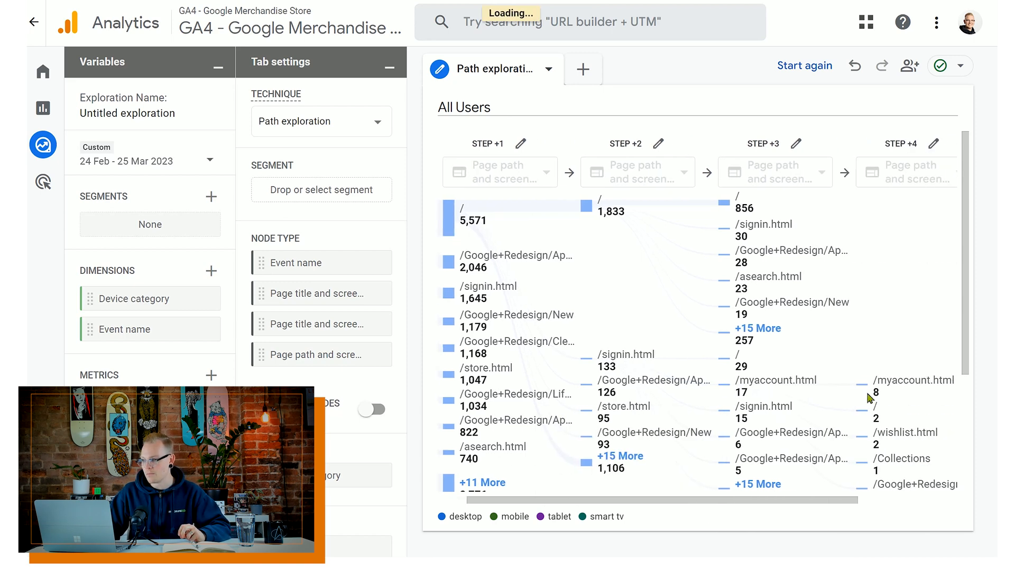
pyautogui.scroll(-2, 869, 398)
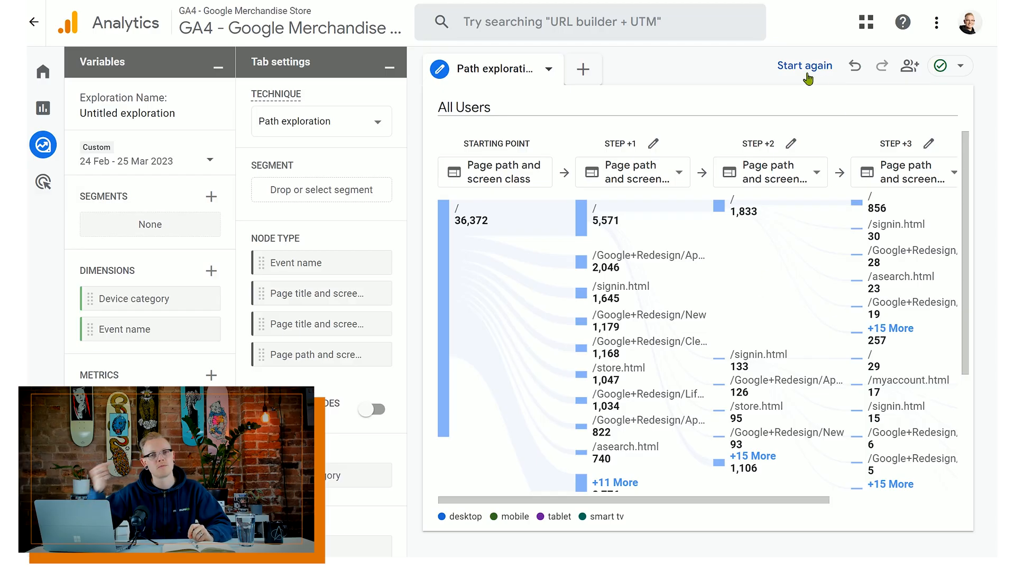
# Step: Restart the path exploration with the page path /Google+Redesign/Clearance as its ending point, using Page path and screen class
pyautogui.click(806, 74)
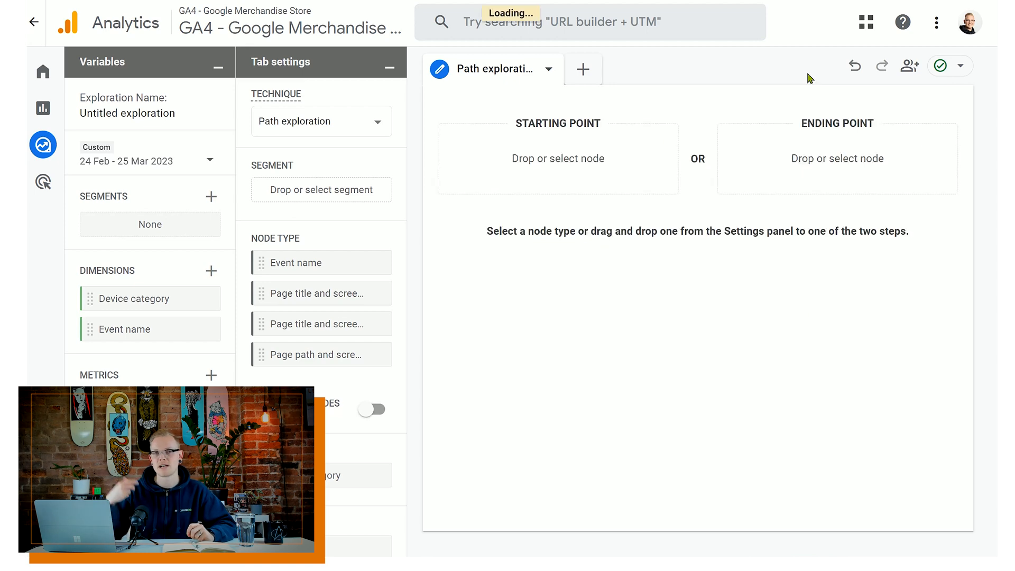
pyautogui.click(856, 175)
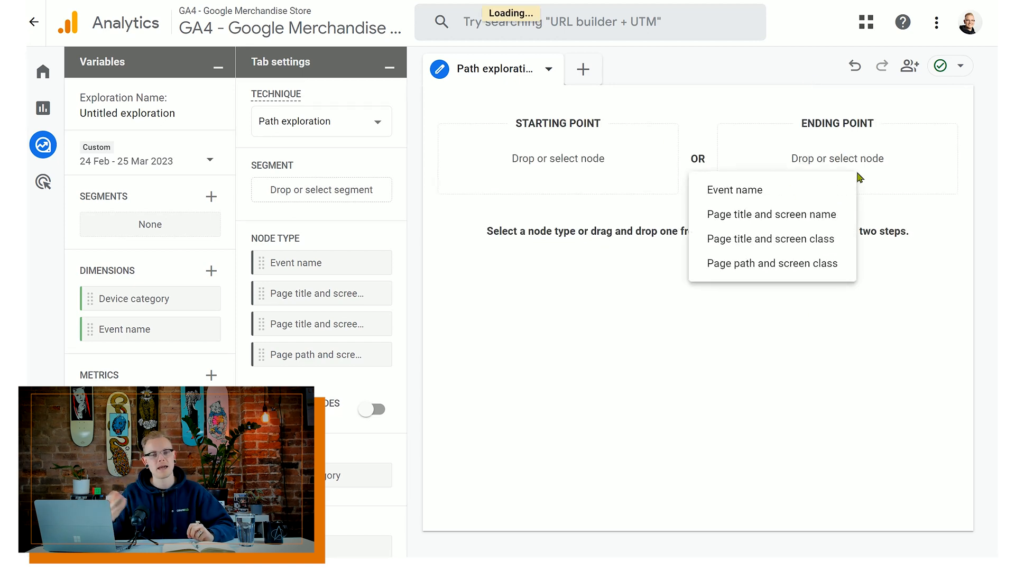
pyautogui.click(786, 266)
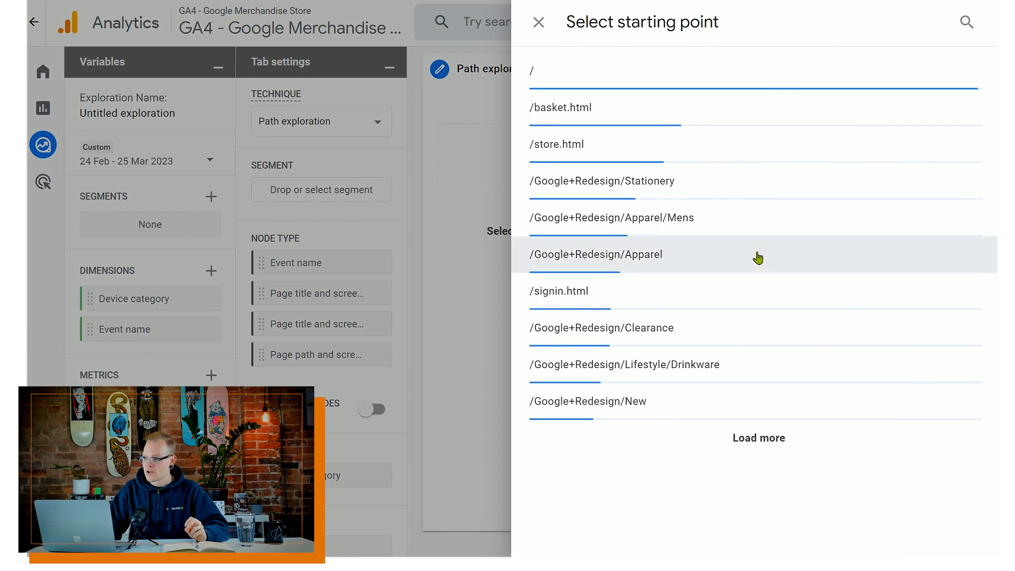
pyautogui.click(711, 335)
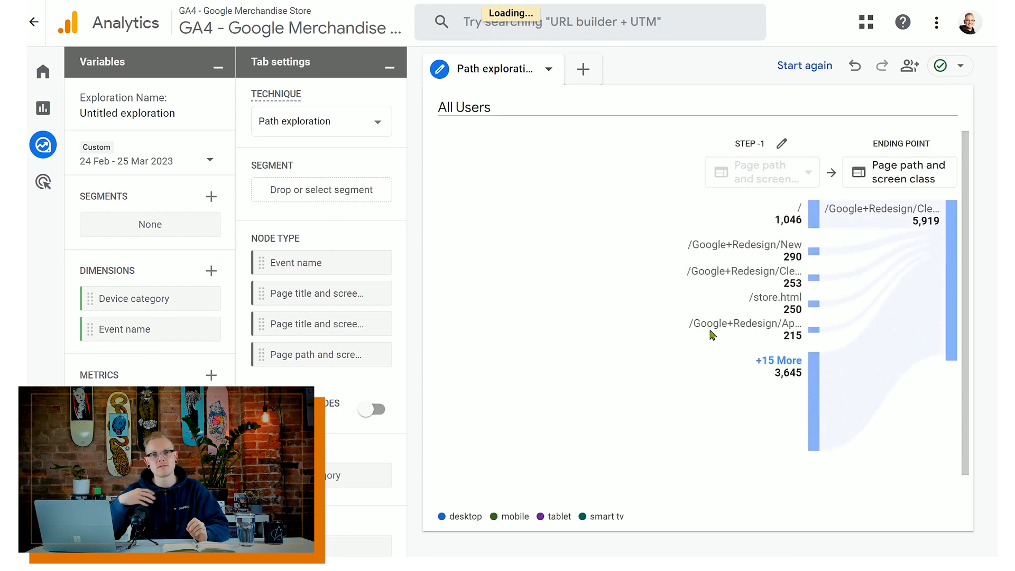
# Step: Expand the "/" node at step -1 and the /Google+Redesign/Cle… node preceding it at step -2
pyautogui.click(818, 210)
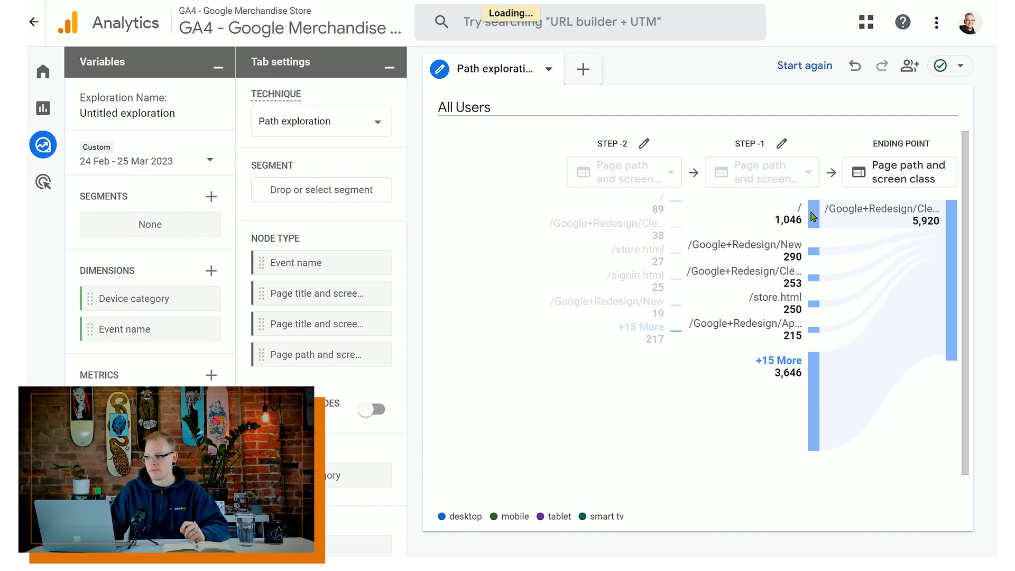
pyautogui.click(677, 231)
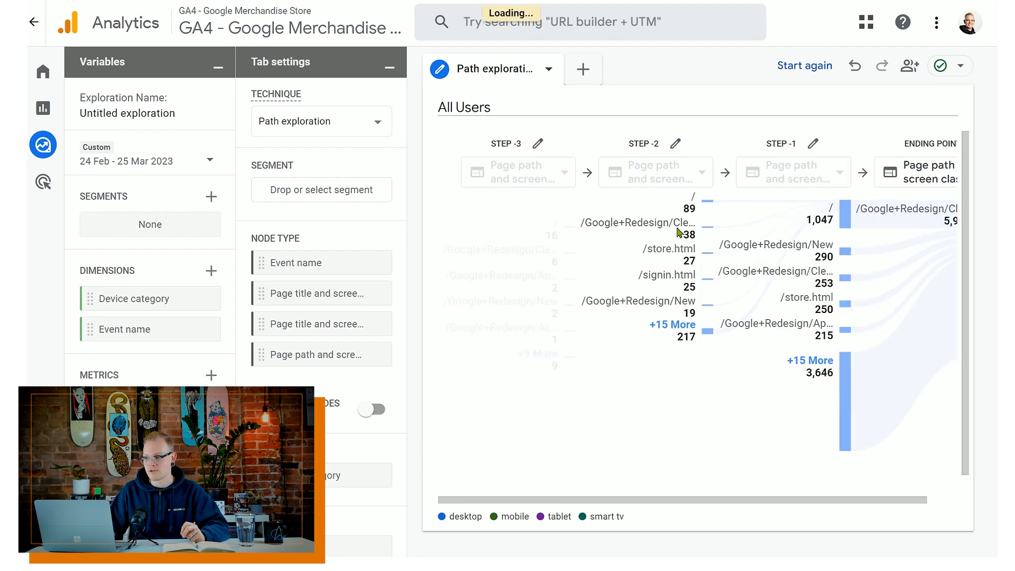